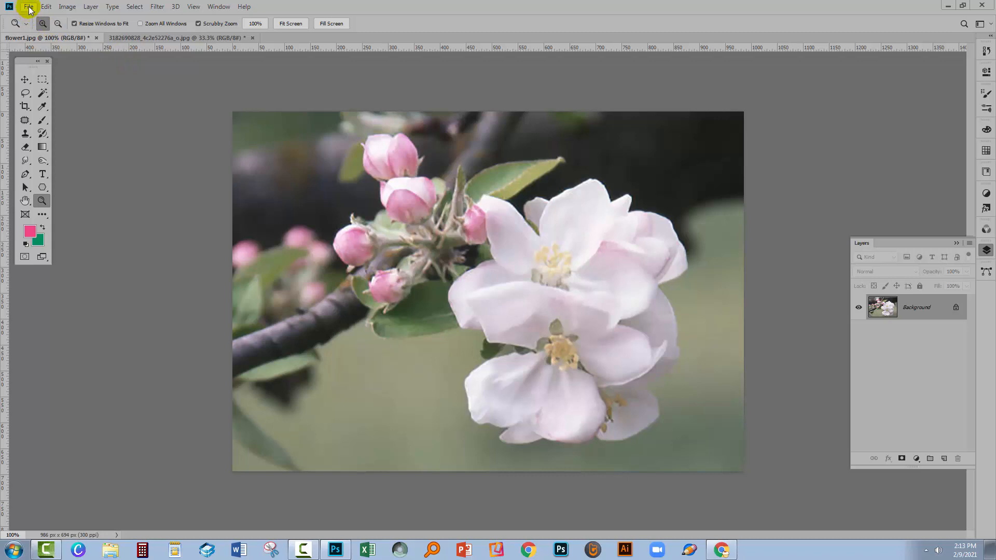
left_click(28, 7)
left_click(28, 6)
key("ctrl+n")
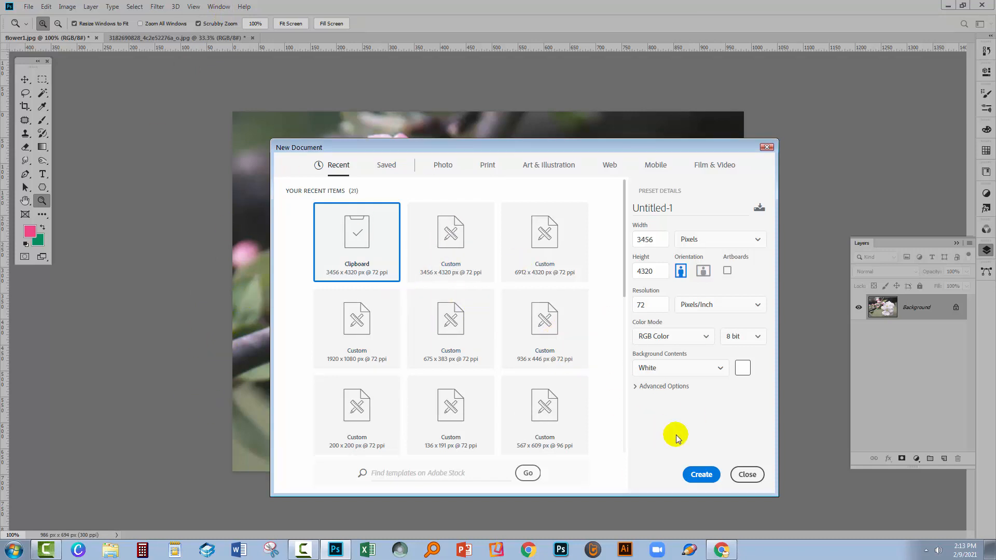
left_click(746, 474)
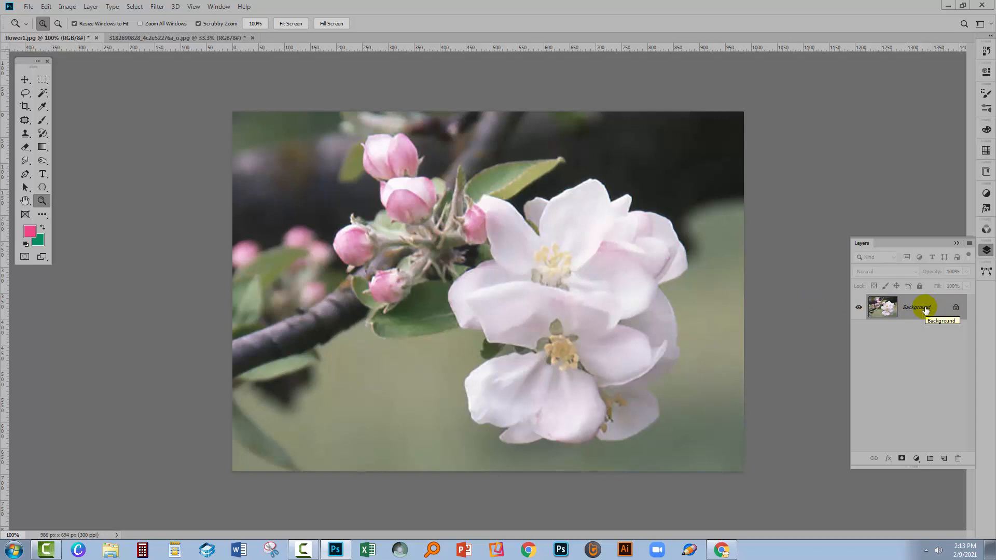
Step: Select the entire flower1.jpg image and copy it to the clipboard
key("ctrl+a")
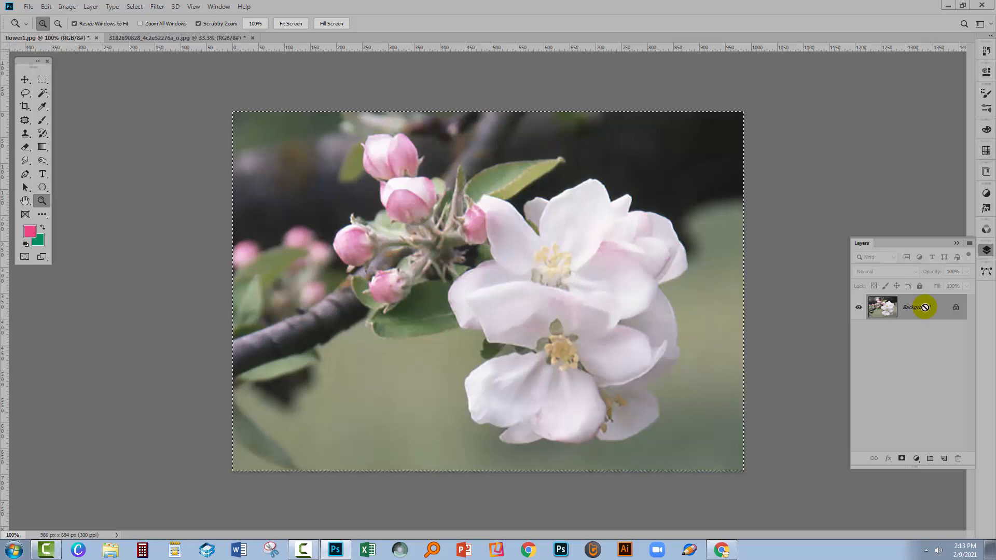
left_click(135, 7)
left_click(139, 20)
left_click(46, 6)
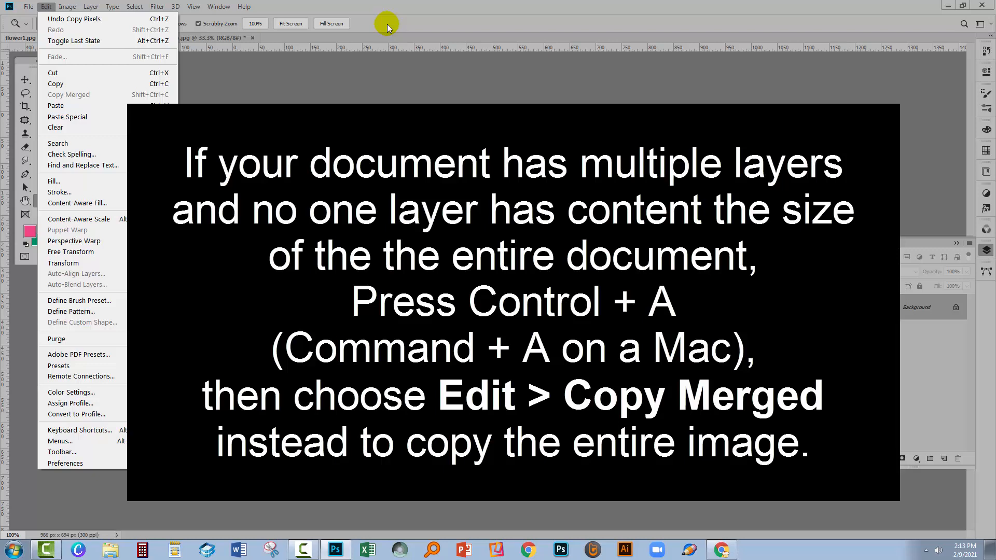
left_click(388, 25)
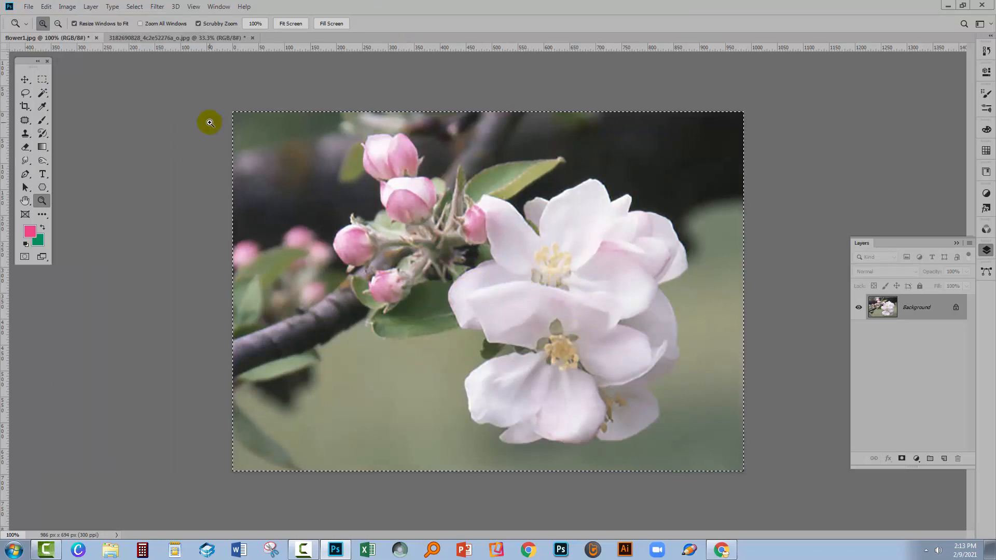
Step: Create a white 986 x 694 px document at 300 ppi from the Clipboard preset and compare it with flower1.jpg
left_click(30, 8)
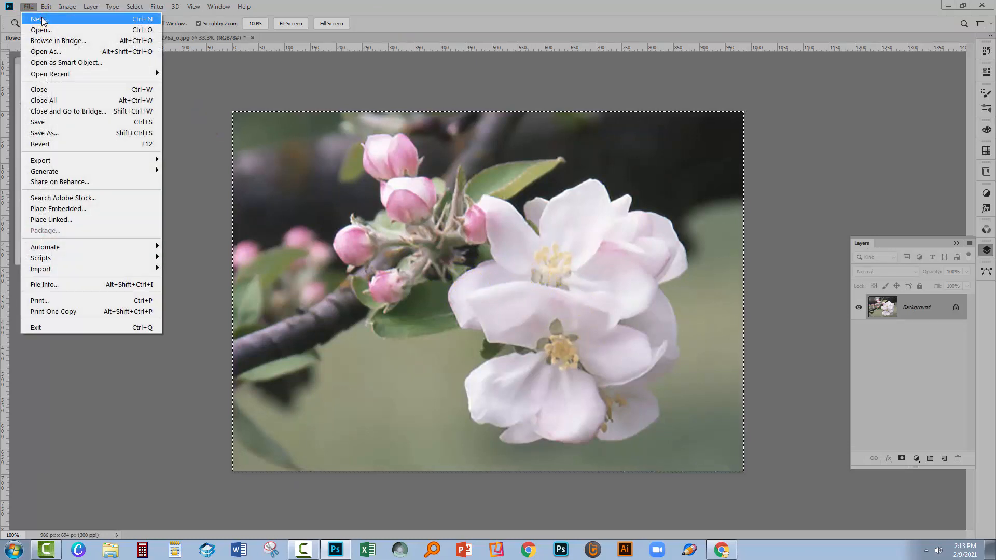
left_click(40, 20)
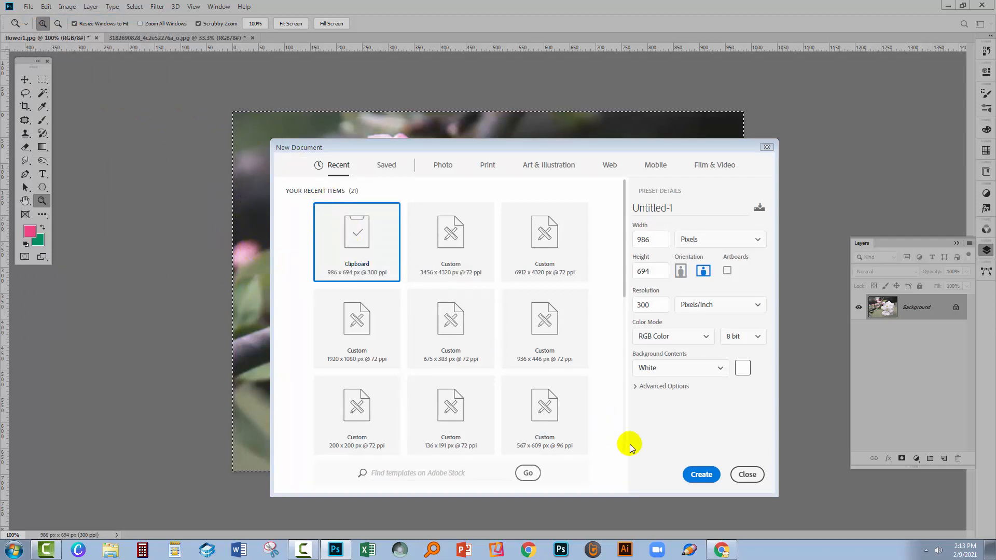
left_click(694, 473)
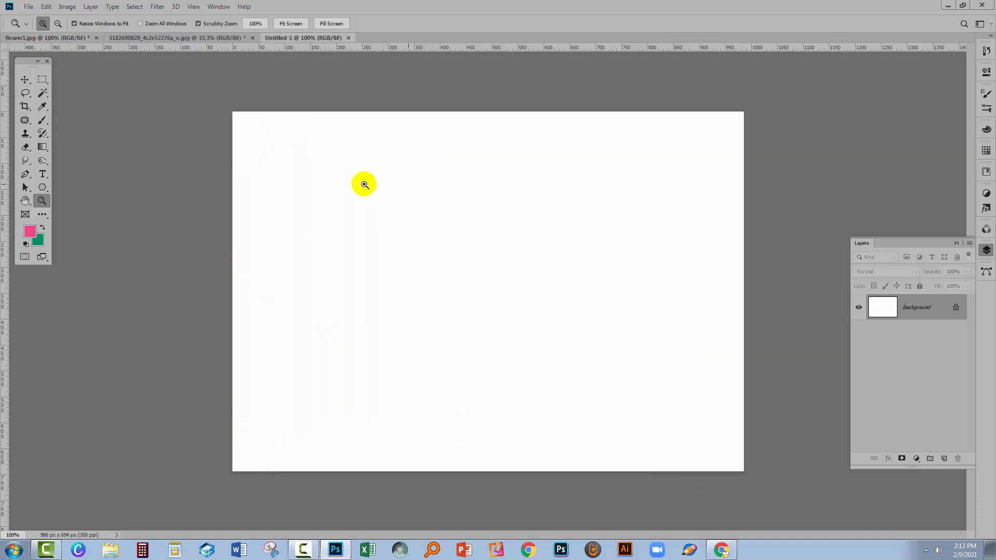
left_click(43, 39)
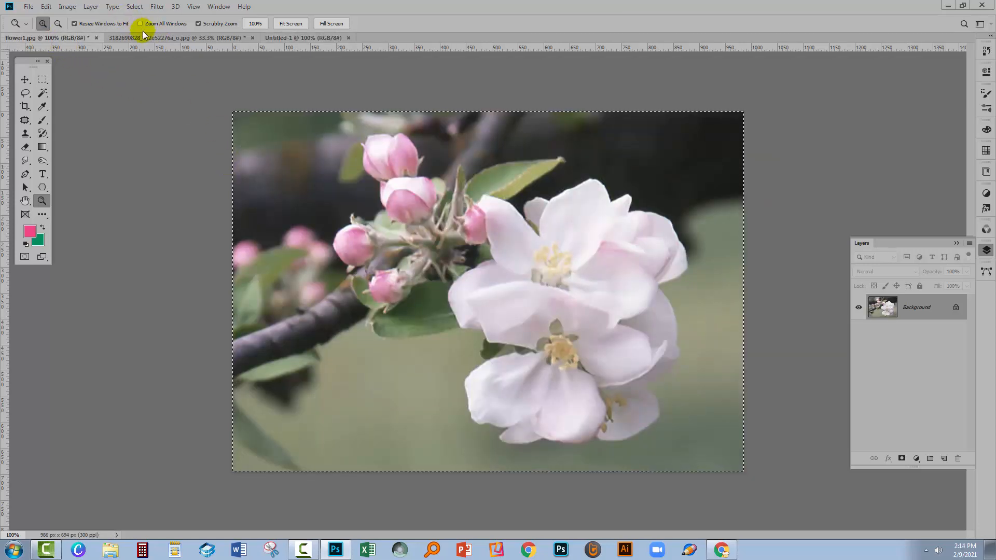
left_click(273, 39)
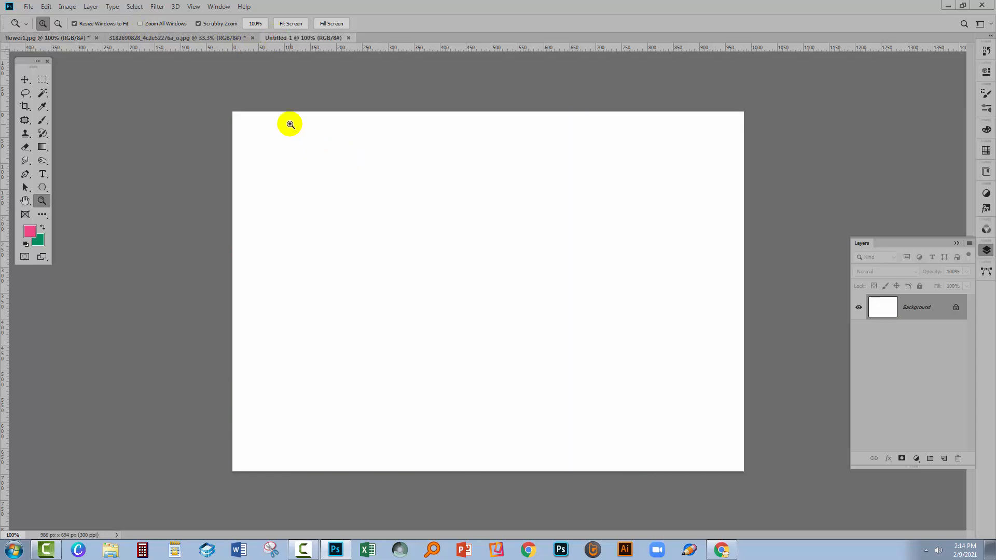
left_click(163, 38)
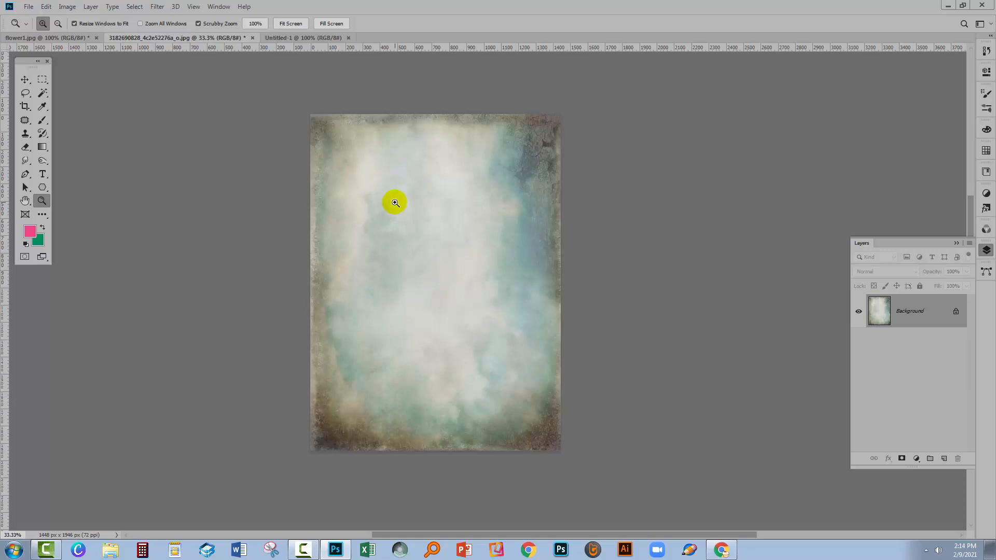
left_click(43, 36)
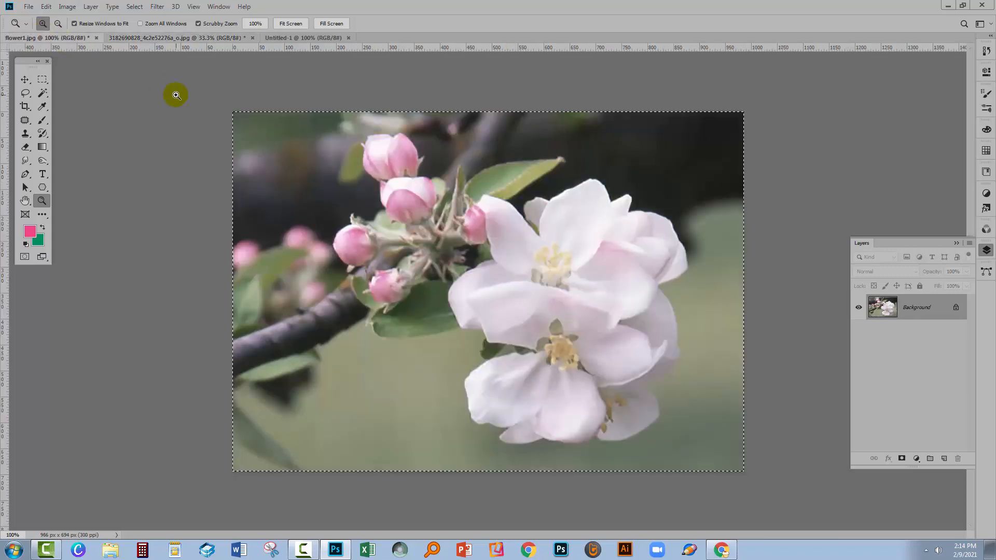
left_click(150, 37)
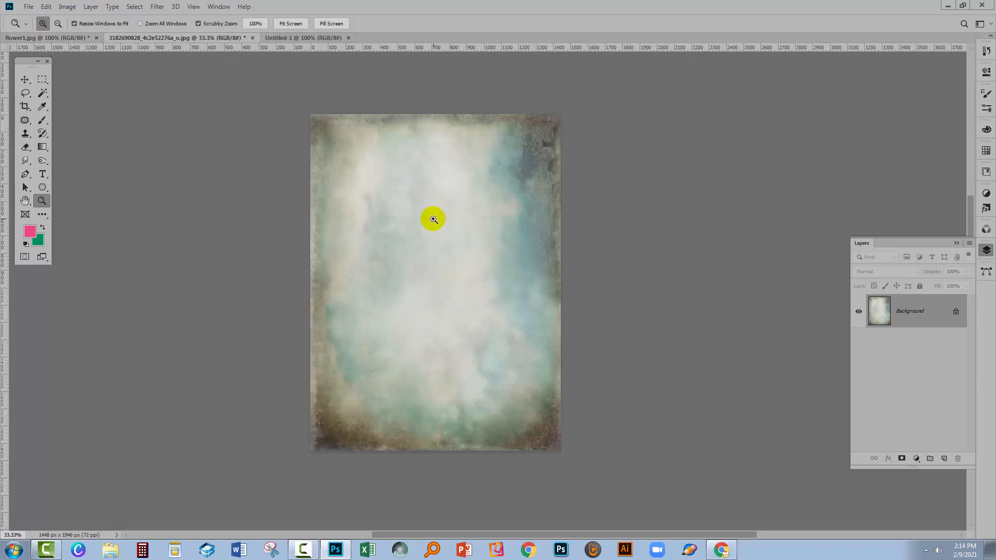
left_click(70, 7)
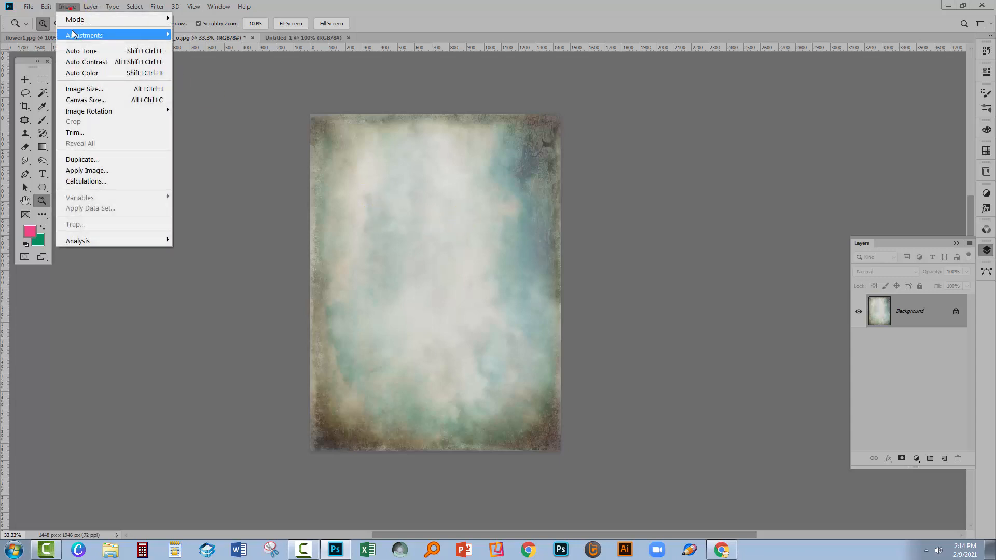
left_click(83, 89)
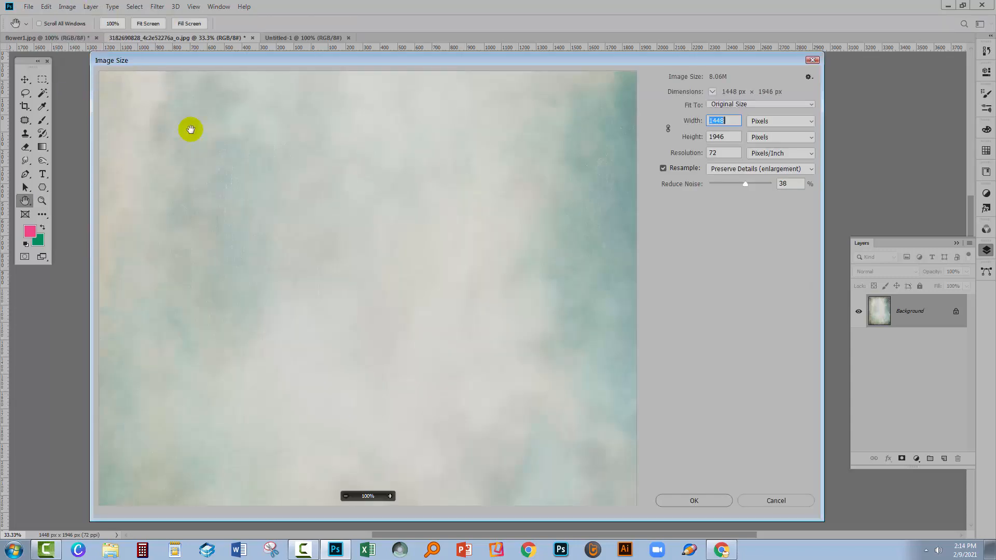
left_click(345, 497)
left_click(345, 497)
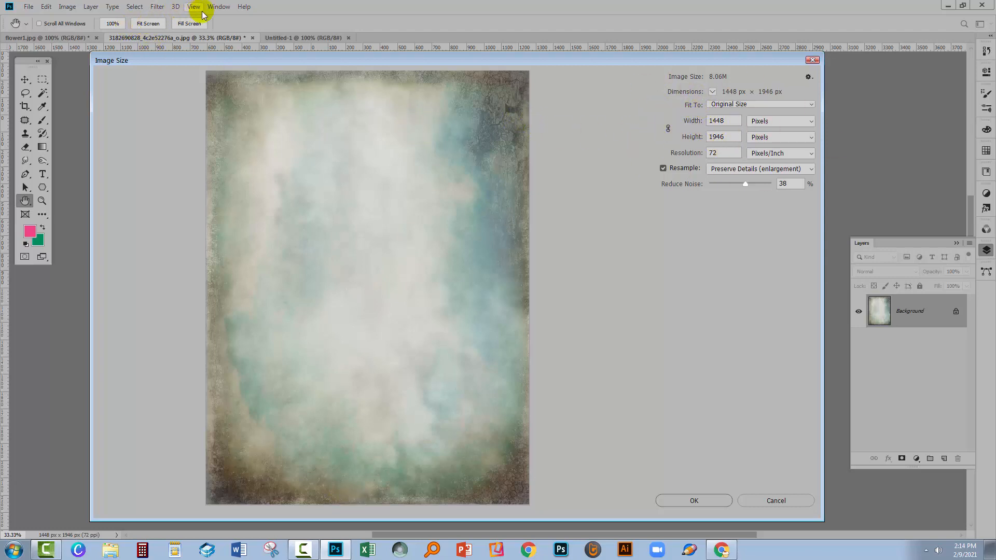
left_click(219, 6)
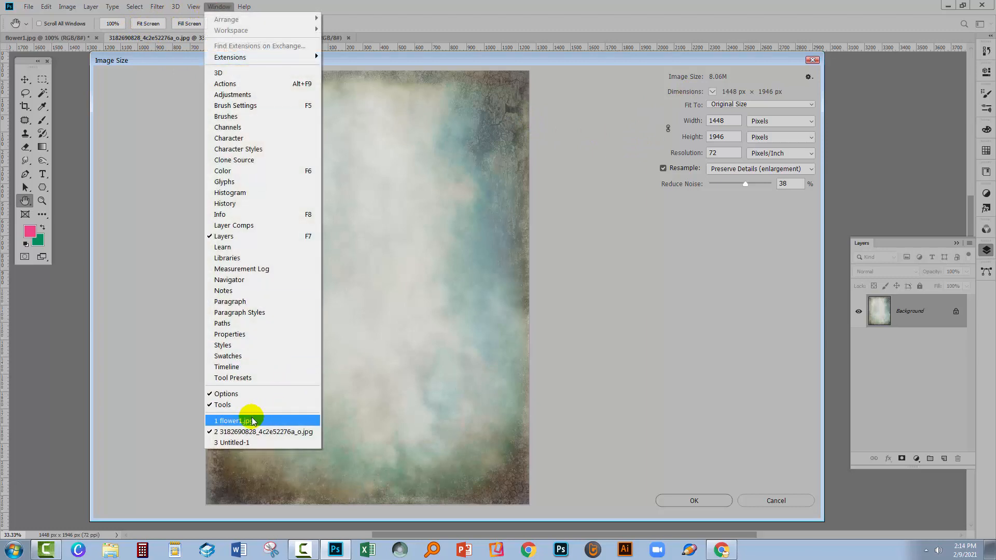
left_click(253, 421)
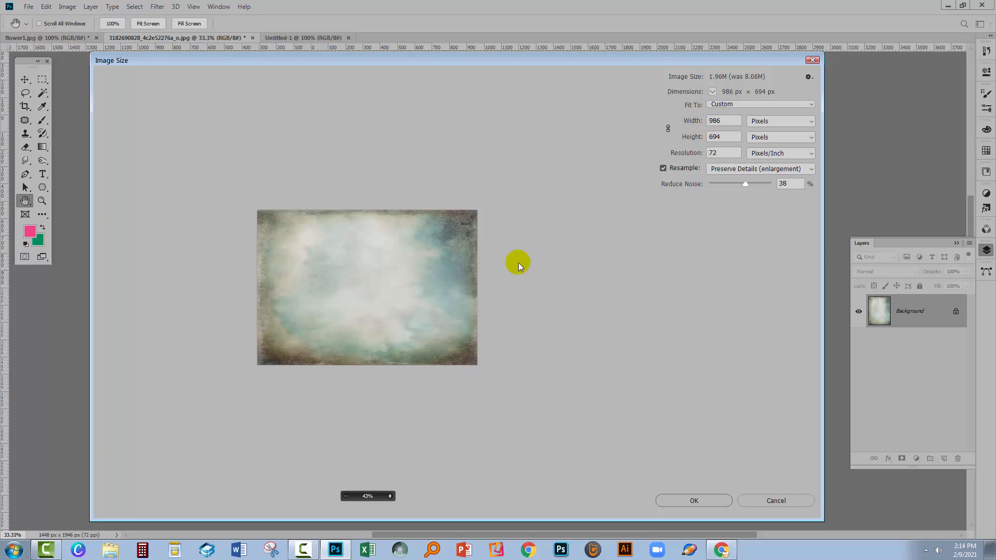
left_click(754, 497)
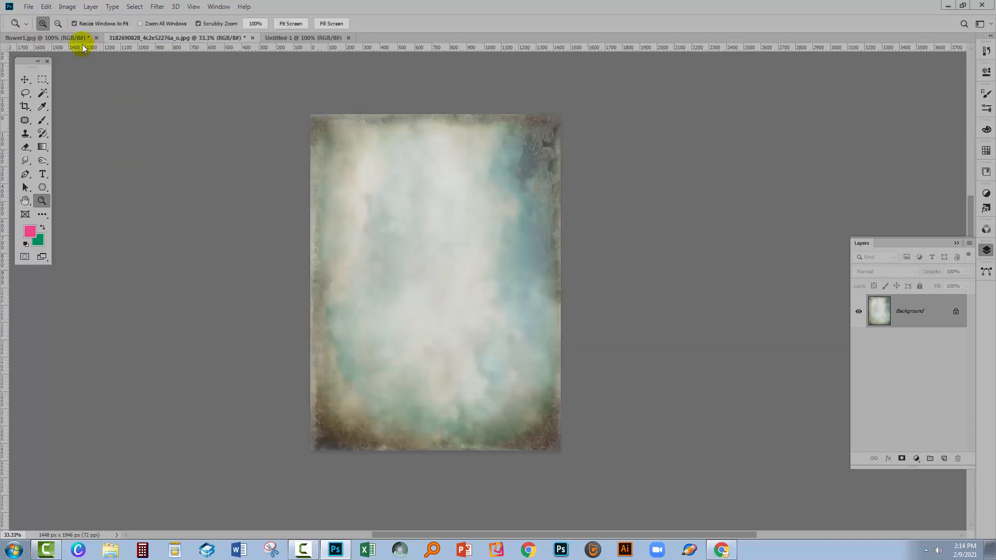
Step: Resize the texture image to 986 x 694 px by matching its image size to the open flower1.jpg document
left_click(67, 7)
left_click(87, 89)
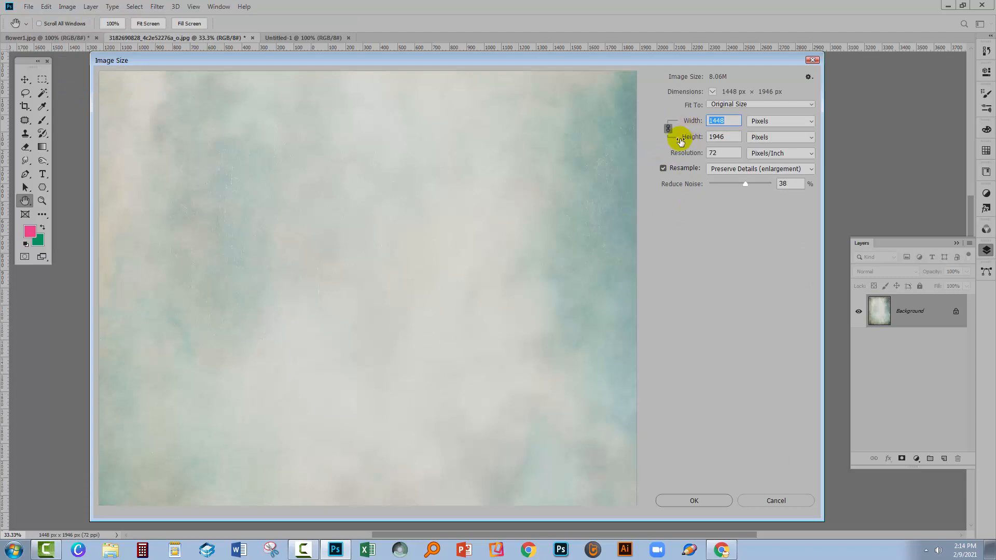
left_click(345, 501)
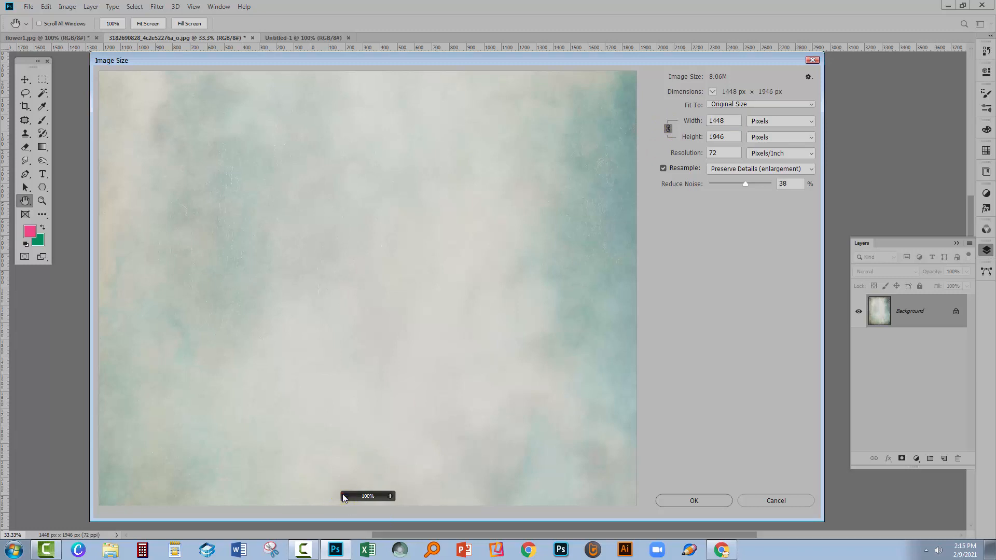
left_click(346, 497)
left_click(345, 496)
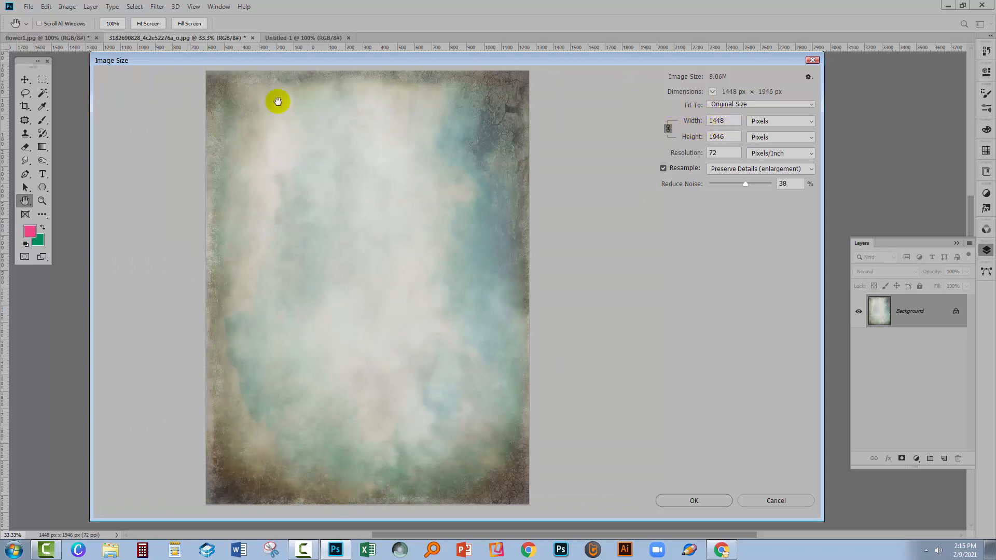
left_click(219, 6)
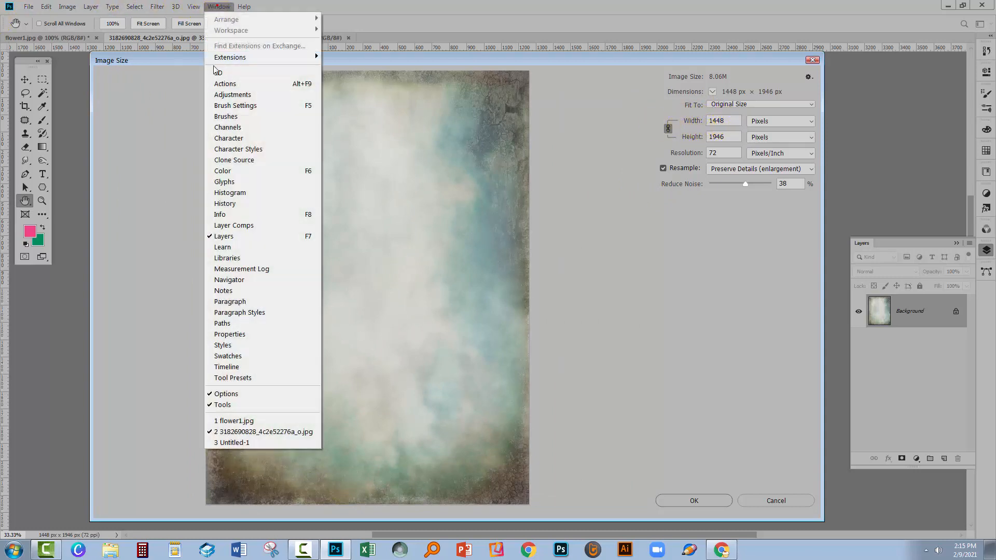
left_click(215, 418)
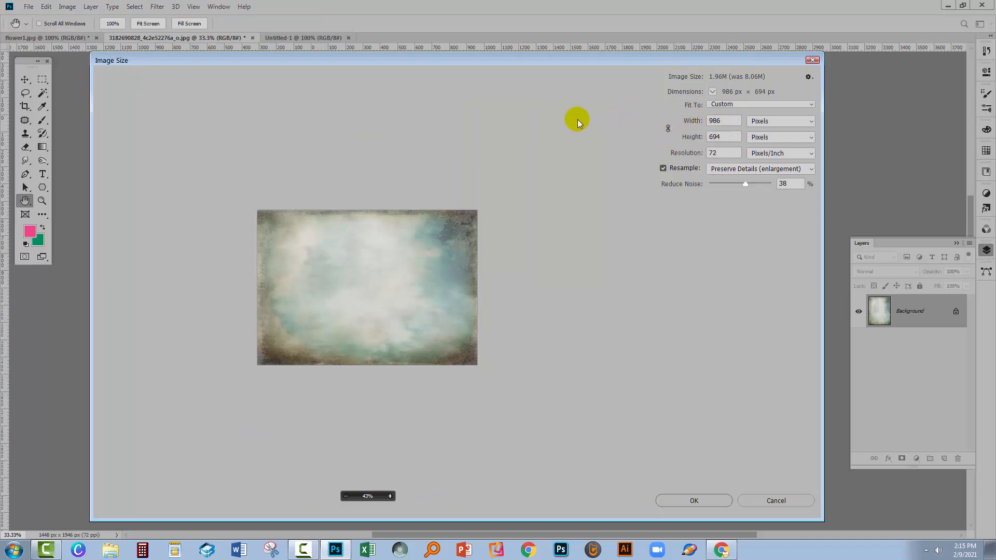
left_click(693, 501)
key("z")
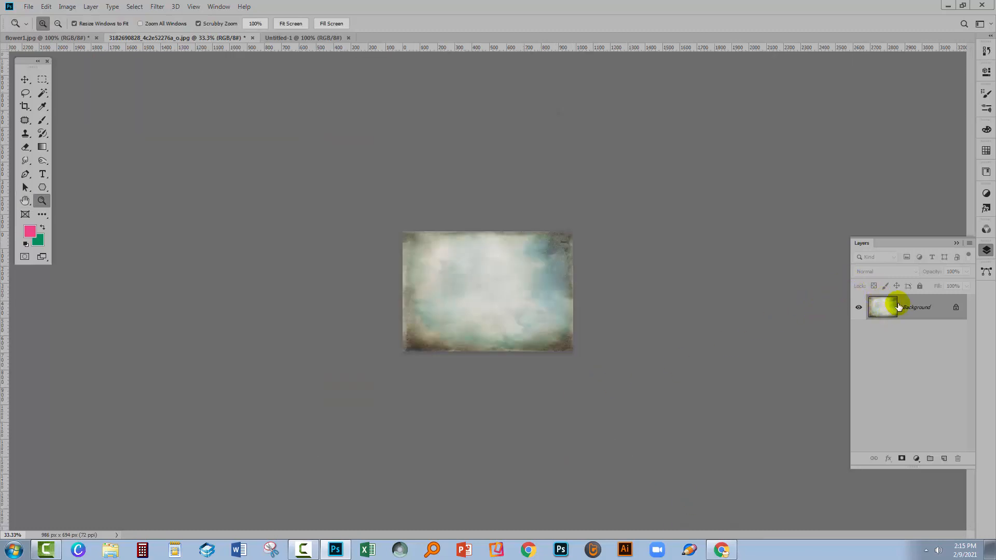
Step: Place the resized texture as a centred layer over flower1.jpg, set its blend mode to Overlay, and deselect the layer
left_click_drag(892, 308, 478, 305)
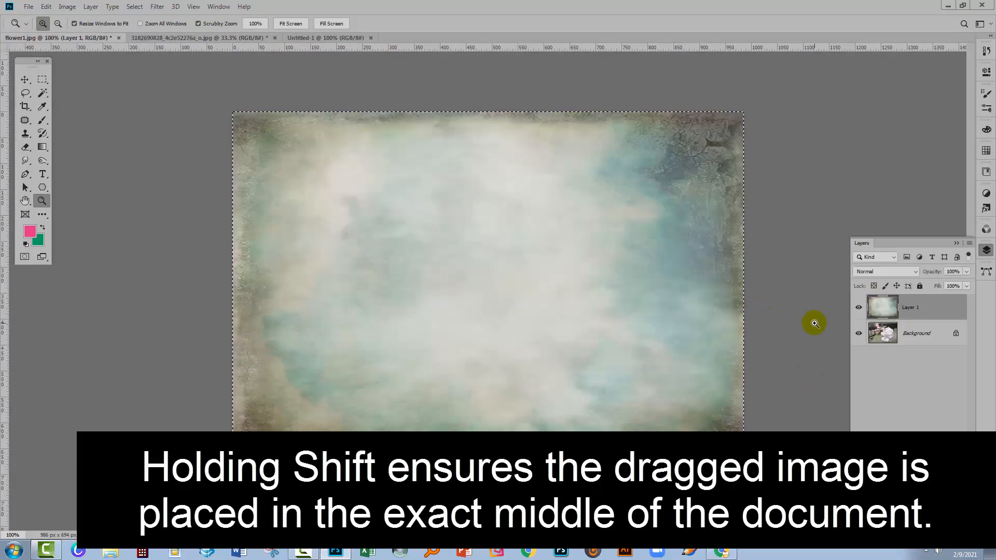
left_click(882, 272)
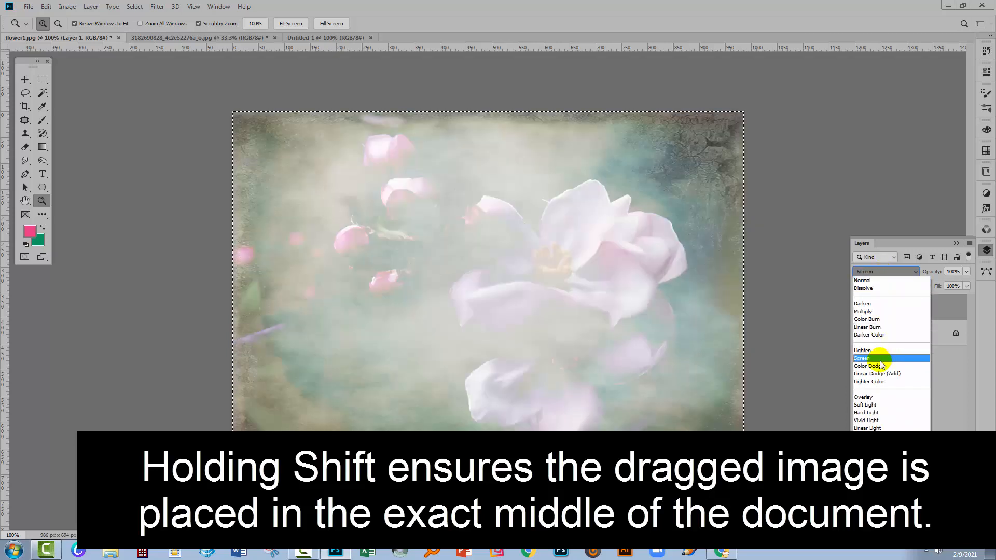
left_click(867, 397)
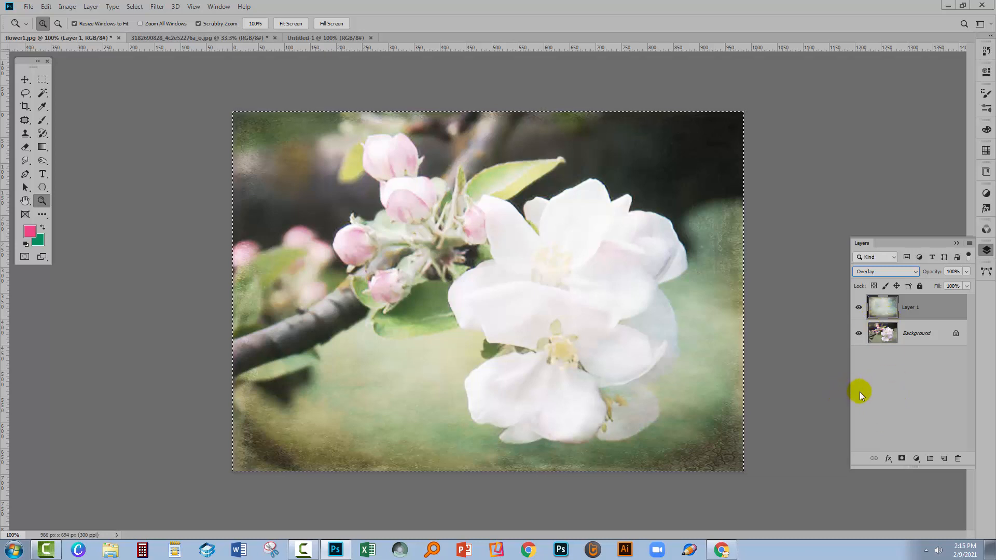
left_click(894, 388)
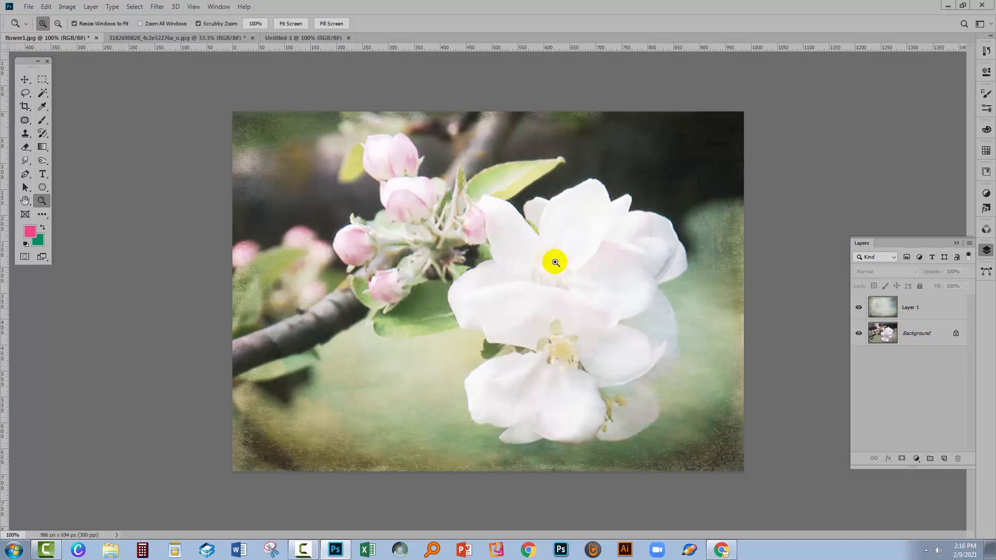
Step: Return to the resized texture document and view it at 66.7%
left_click(176, 37)
left_click(456, 291)
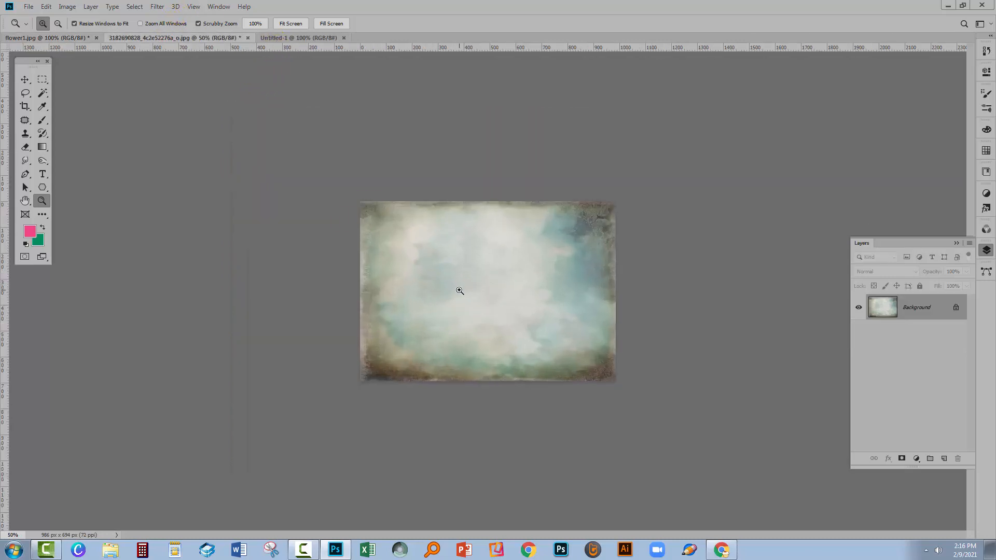
left_click(459, 290)
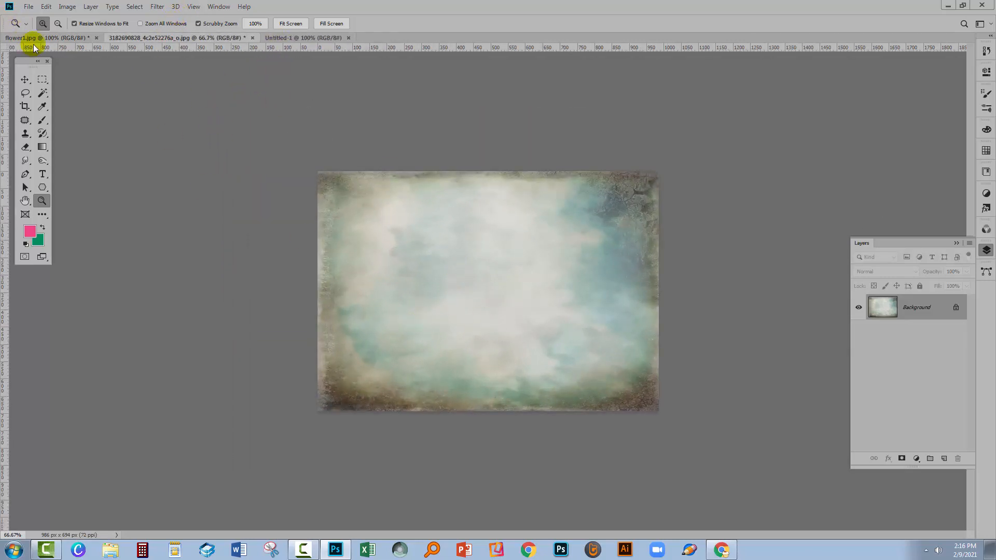